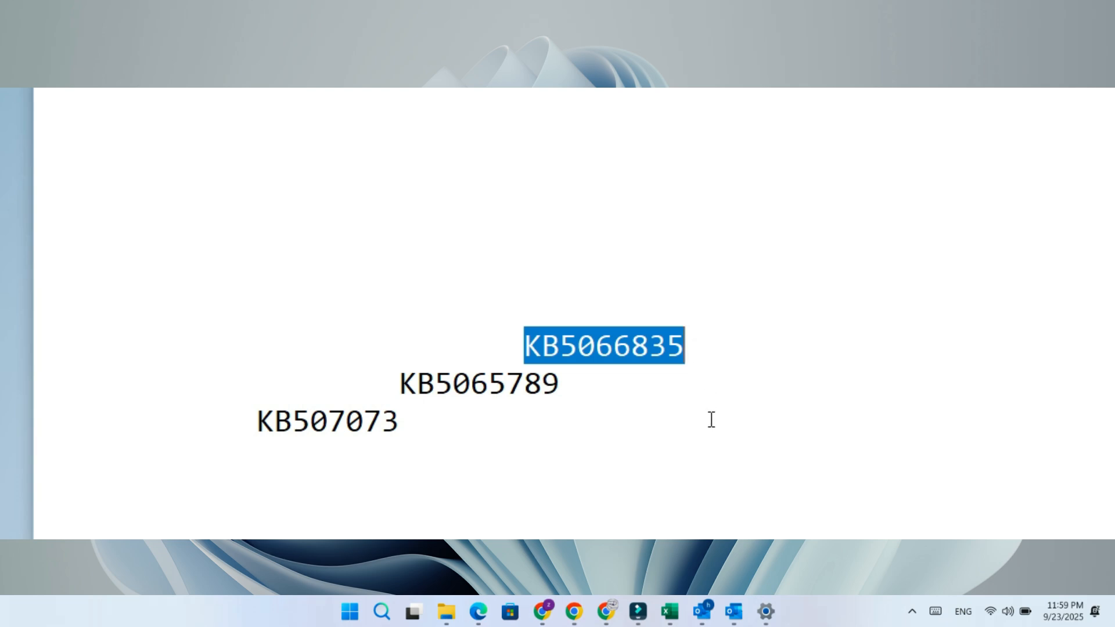
Step: Clear the highlight on KB5066835 and highlight the second update number KB5065789
{"action": "left_click", "coordinate": [708, 418]}
{"action": "left_click_drag", "start_coordinate": [401, 384], "coordinate": [583, 386]}
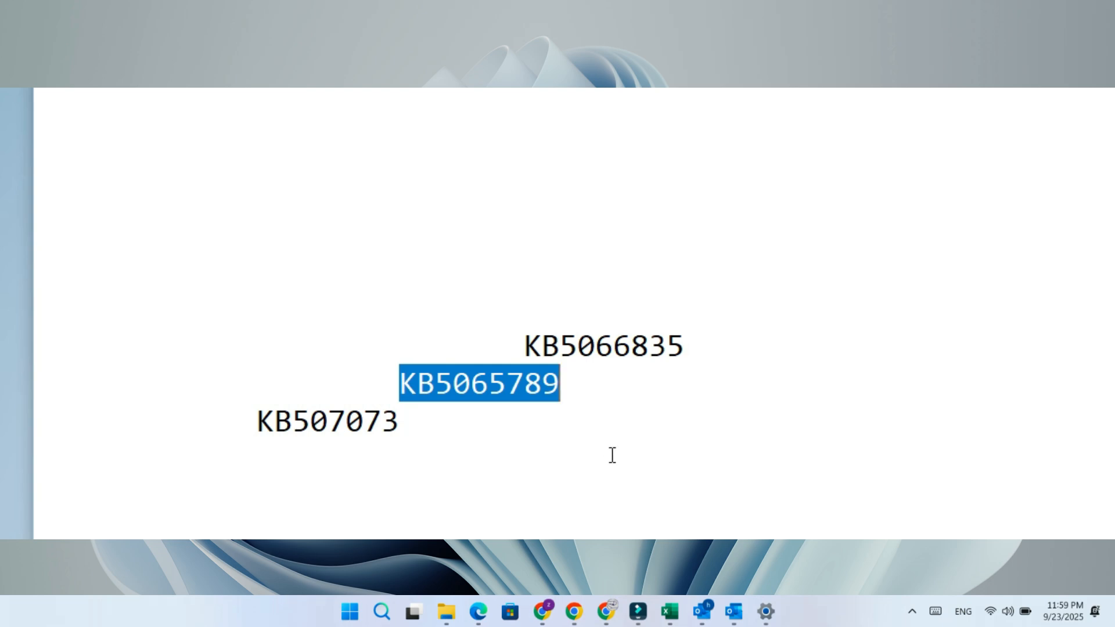
Step: Clear the highlight on KB5065789 and highlight the third update number KB507073
{"action": "left_click", "coordinate": [610, 454]}
{"action": "left_click_drag", "start_coordinate": [251, 416], "coordinate": [427, 420]}
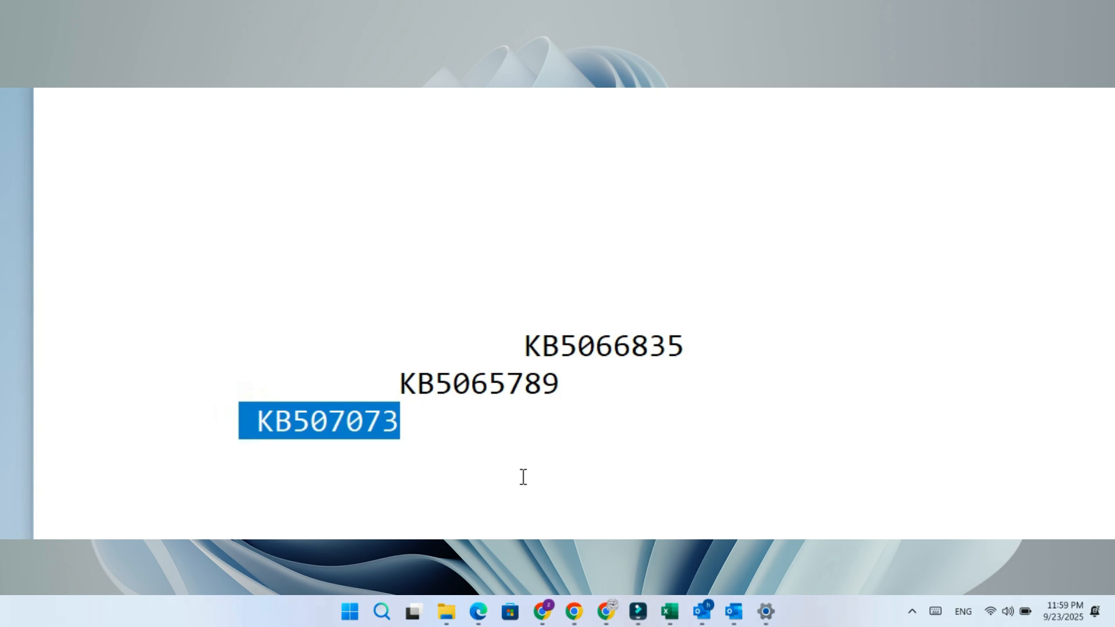
Step: Remove the highlight so no update number is selected
{"action": "left_click", "coordinate": [555, 494]}
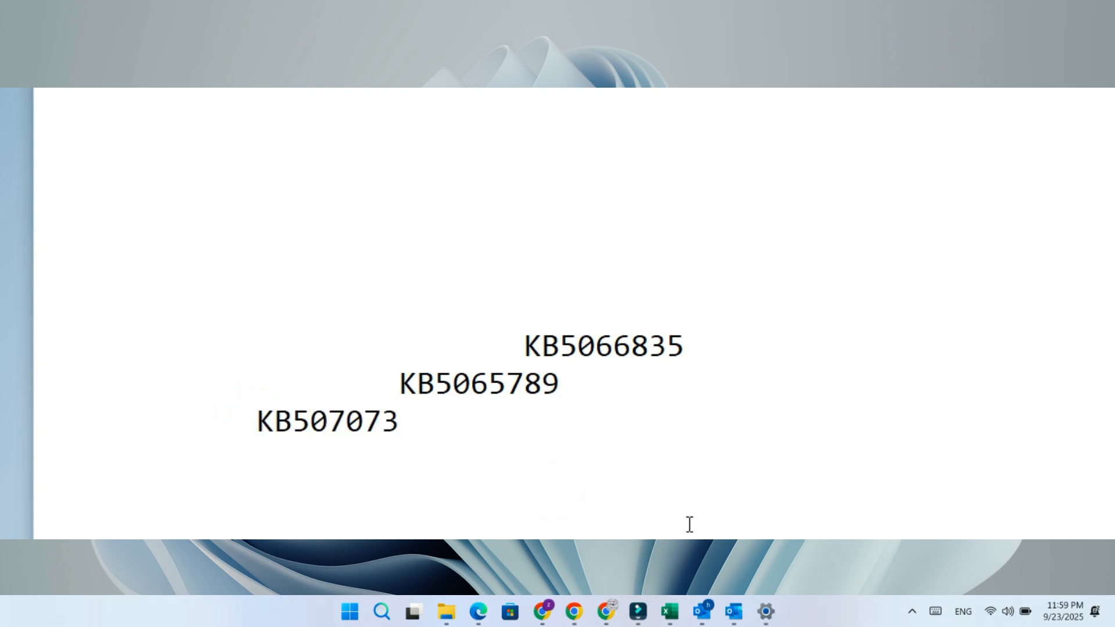